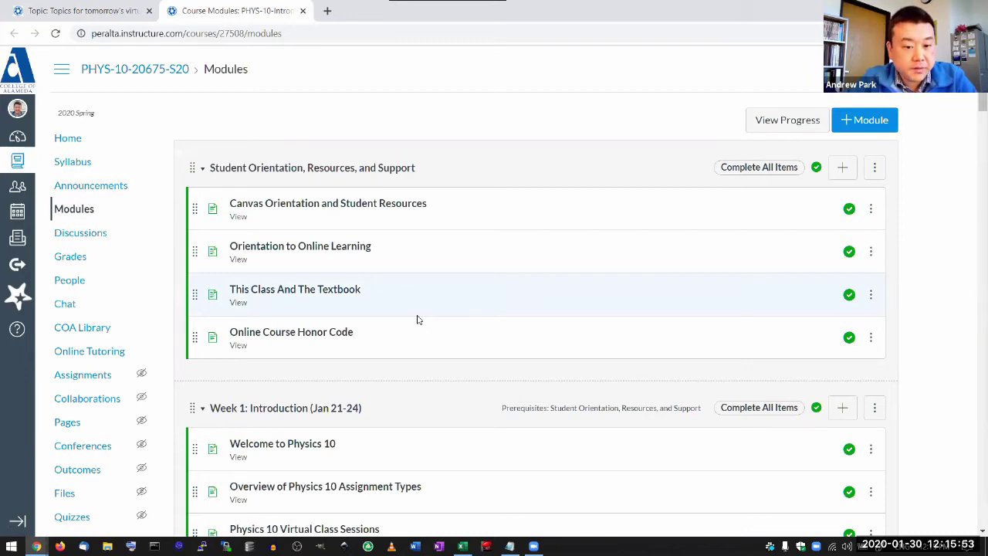
Scroll the PHYS-10 Modules page down to the Week 2: Motion items.
{"action": "scroll", "coordinate": [417, 319], "scroll_direction": "down", "scroll_amount": 10}
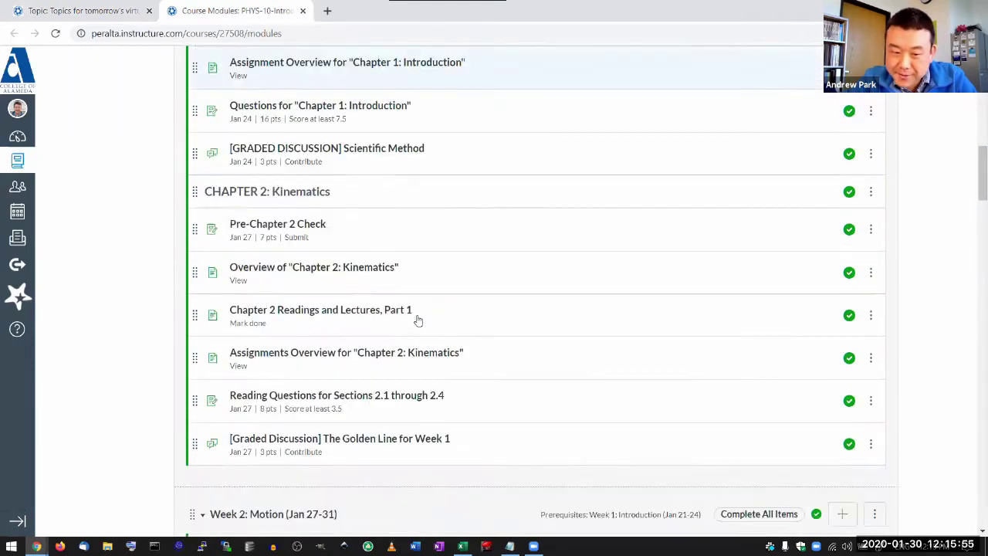
{"action": "scroll", "coordinate": [417, 319], "scroll_direction": "down", "scroll_amount": 6}
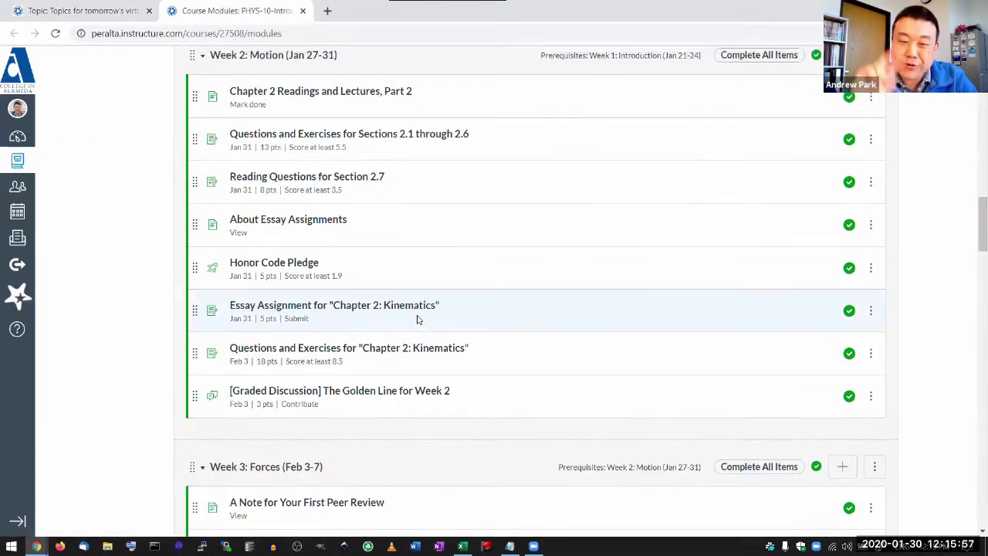
{"action": "scroll", "coordinate": [417, 320], "scroll_direction": "down", "scroll_amount": 1}
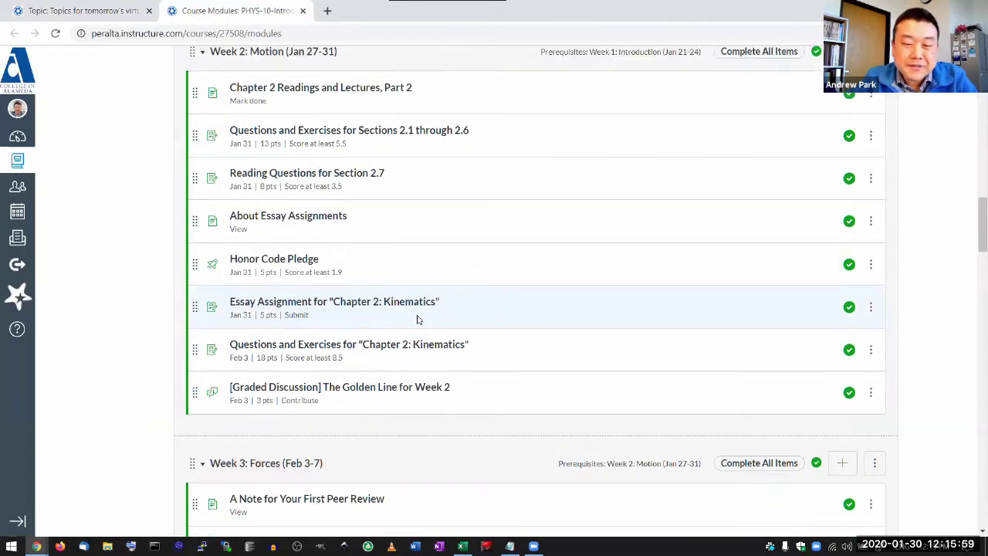
{"action": "scroll", "coordinate": [417, 320], "scroll_direction": "up", "scroll_amount": 1}
{"action": "scroll", "coordinate": [392, 331], "scroll_direction": "up", "scroll_amount": 1}
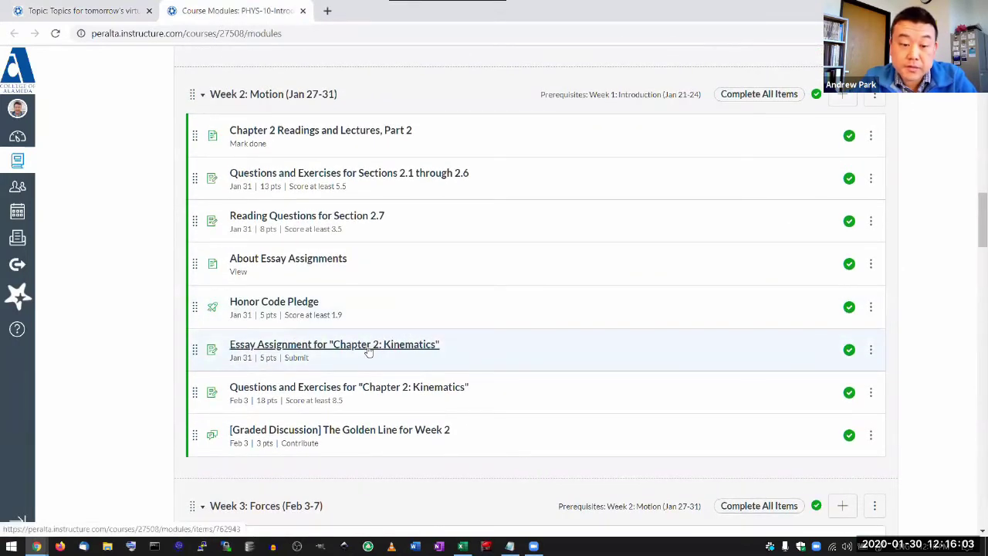
Open the Chapter 2: Kinematics essay assignment in a new tab and look through its questions and rubric.
{"action": "middle_click", "coordinate": [369, 351]}
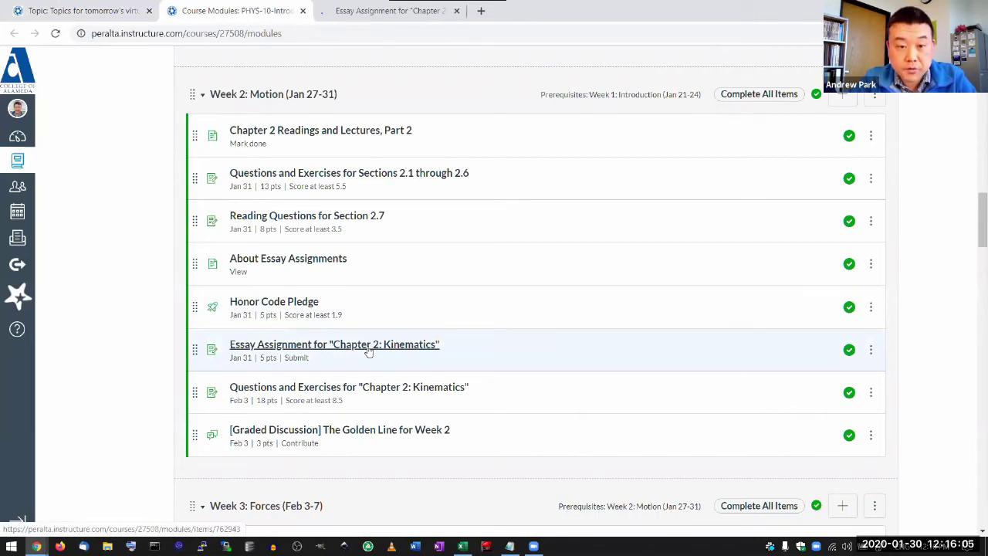
{"action": "key", "text": "ctrl+Tab"}
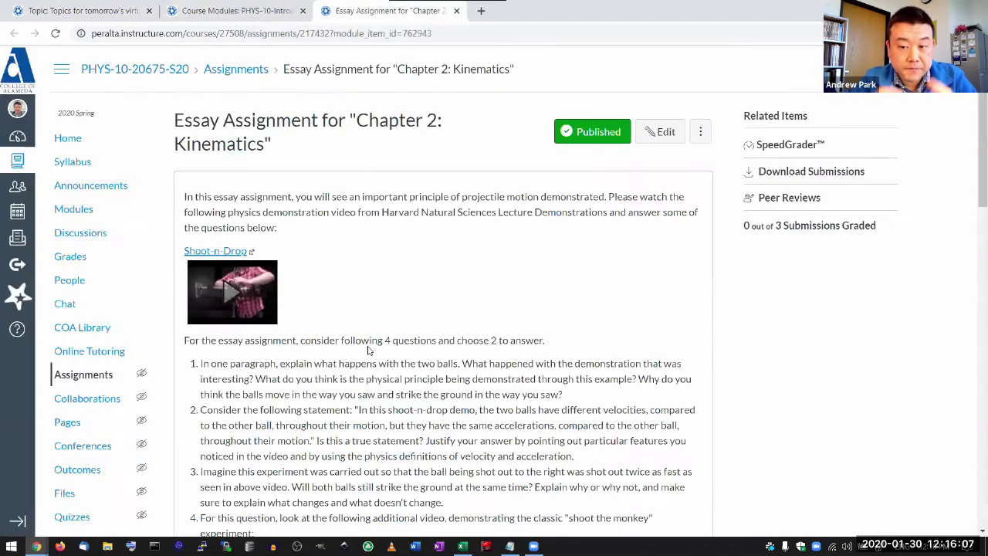
{"action": "scroll", "coordinate": [369, 351], "scroll_direction": "down", "scroll_amount": 5}
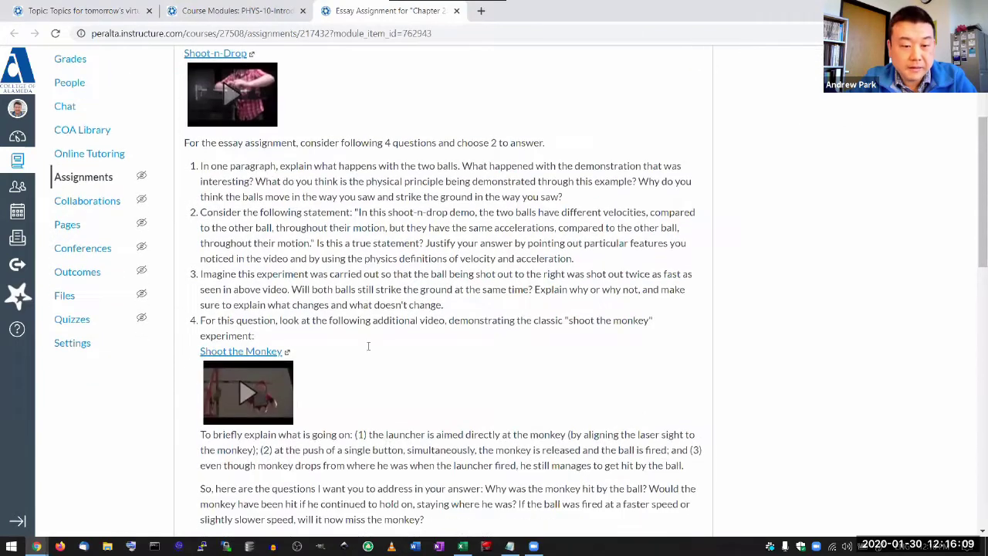
{"action": "scroll", "coordinate": [367, 345], "scroll_direction": "down", "scroll_amount": 6}
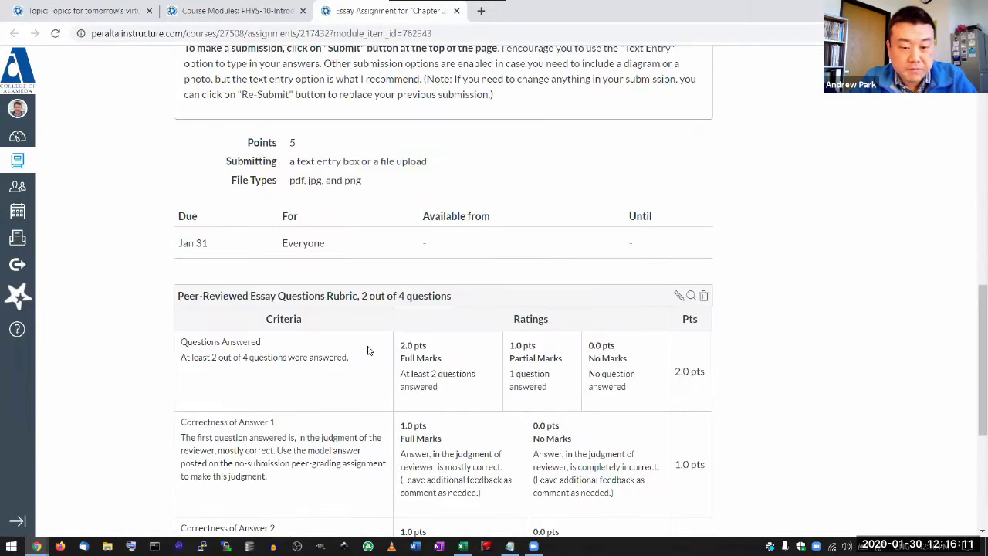
{"action": "scroll", "coordinate": [369, 349], "scroll_direction": "down", "scroll_amount": 3}
{"action": "scroll", "coordinate": [369, 350], "scroll_direction": "up", "scroll_amount": 7}
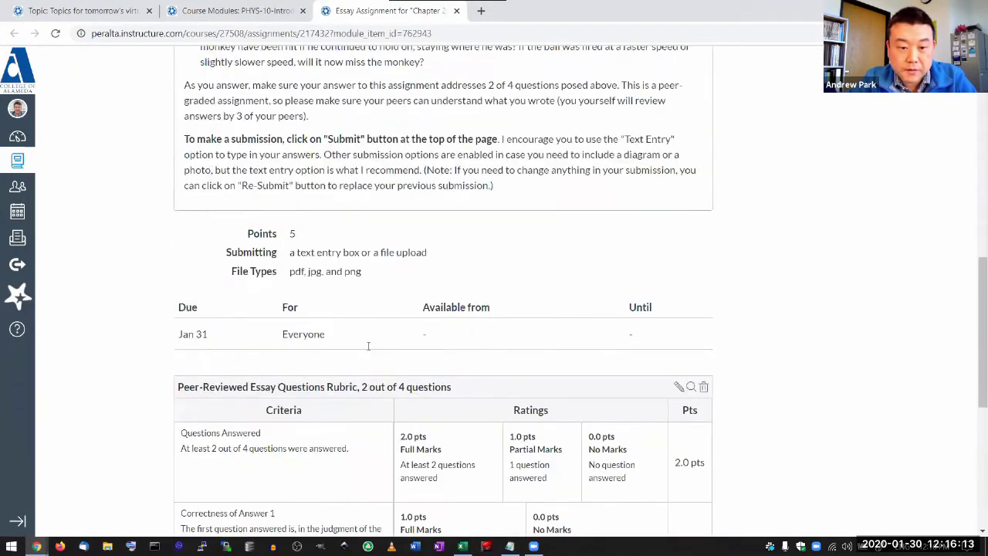
{"action": "scroll", "coordinate": [369, 350], "scroll_direction": "up", "scroll_amount": 7}
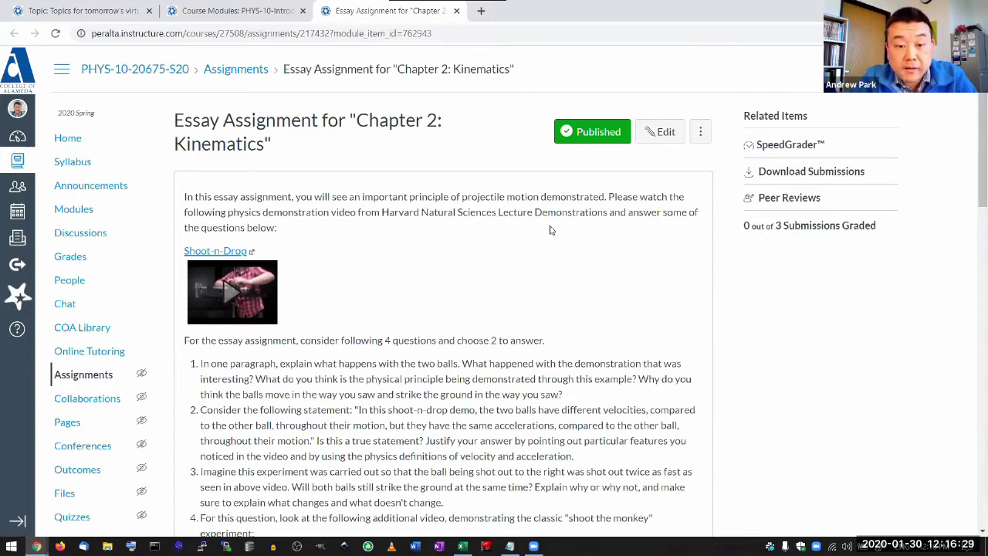
{"action": "scroll", "coordinate": [551, 231], "scroll_direction": "down", "scroll_amount": 2}
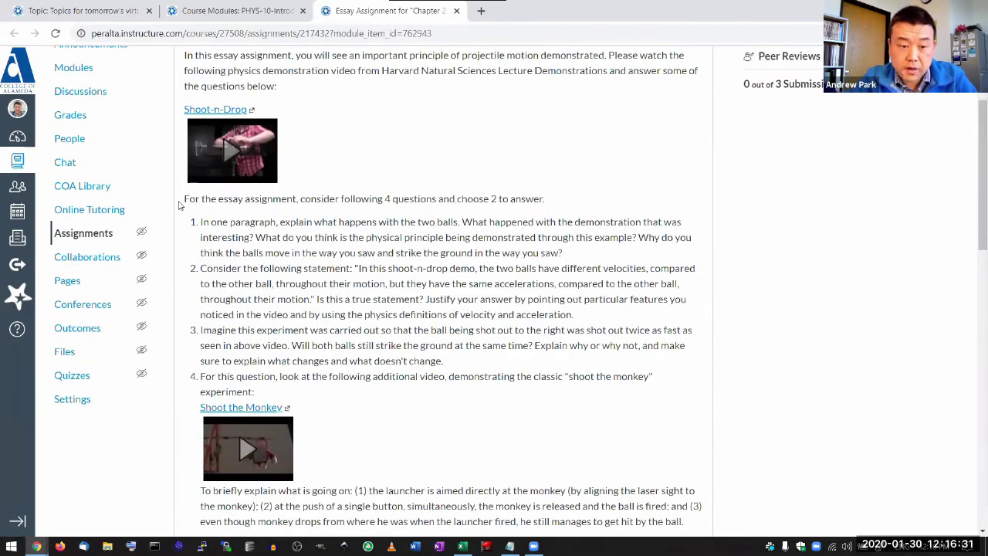
{"action": "scroll", "coordinate": [243, 370], "scroll_direction": "down", "scroll_amount": 2}
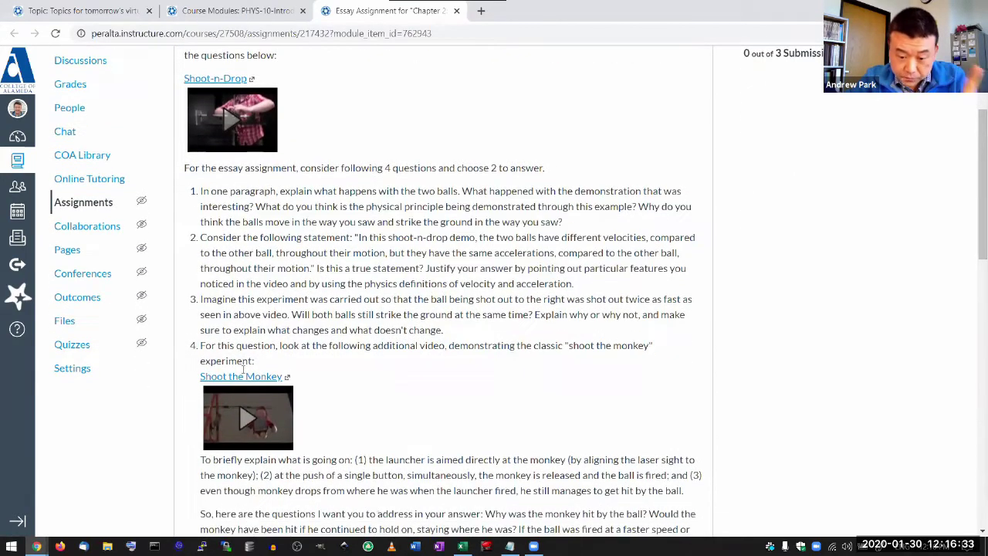
{"action": "scroll", "coordinate": [243, 373], "scroll_direction": "down", "scroll_amount": 2}
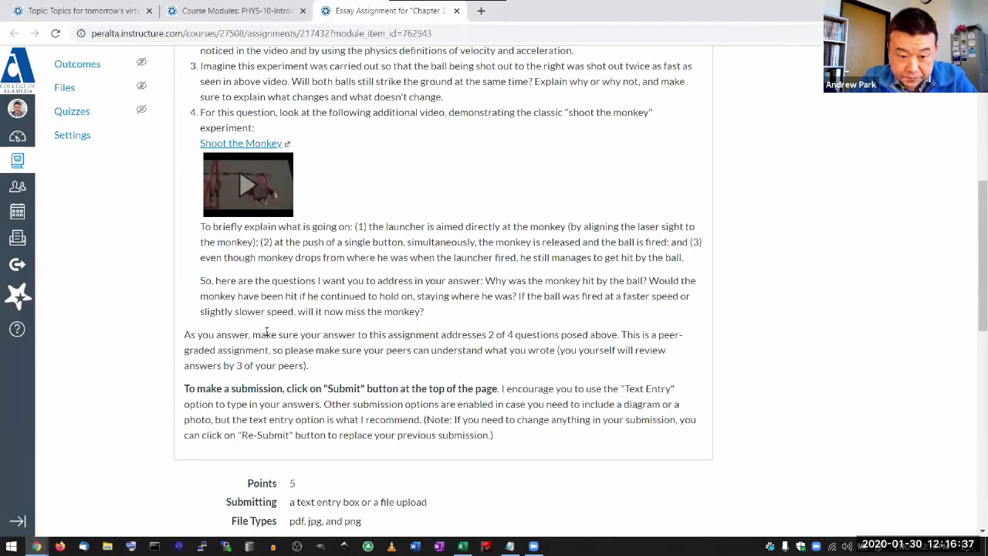
{"action": "left_click_drag", "start_coordinate": [252, 335], "coordinate": [559, 334]}
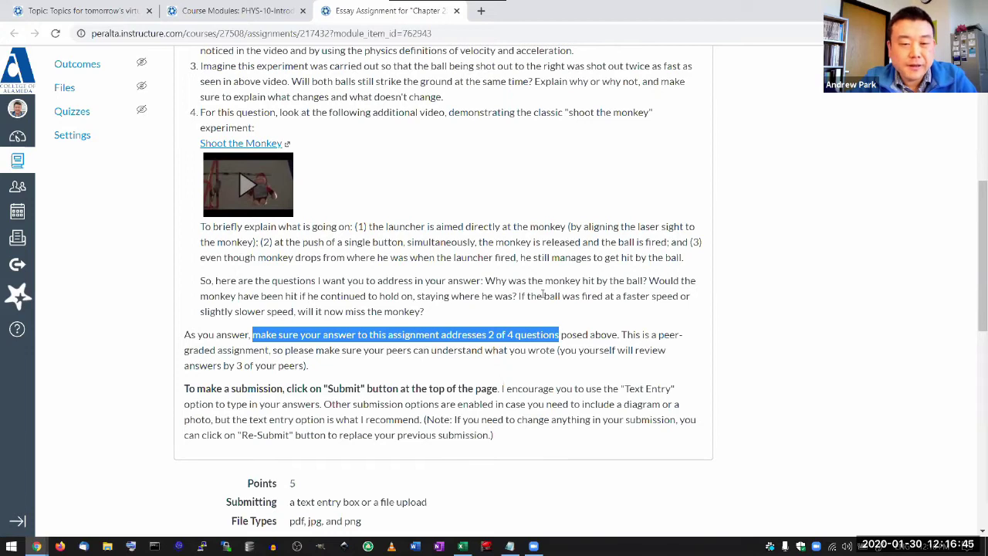
{"action": "scroll", "coordinate": [502, 309], "scroll_direction": "up", "scroll_amount": 1}
{"action": "scroll", "coordinate": [371, 329], "scroll_direction": "down", "scroll_amount": 2}
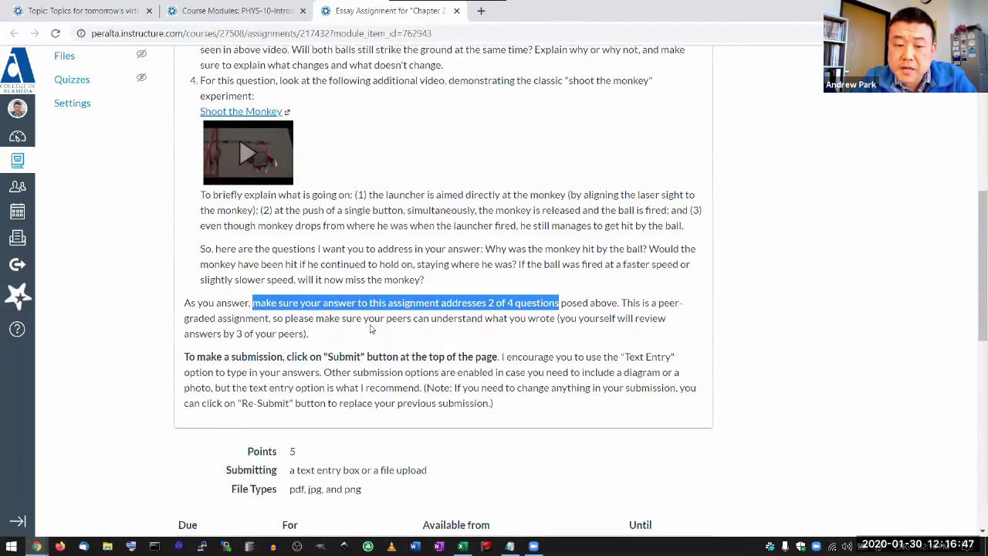
{"action": "left_click", "coordinate": [311, 345]}
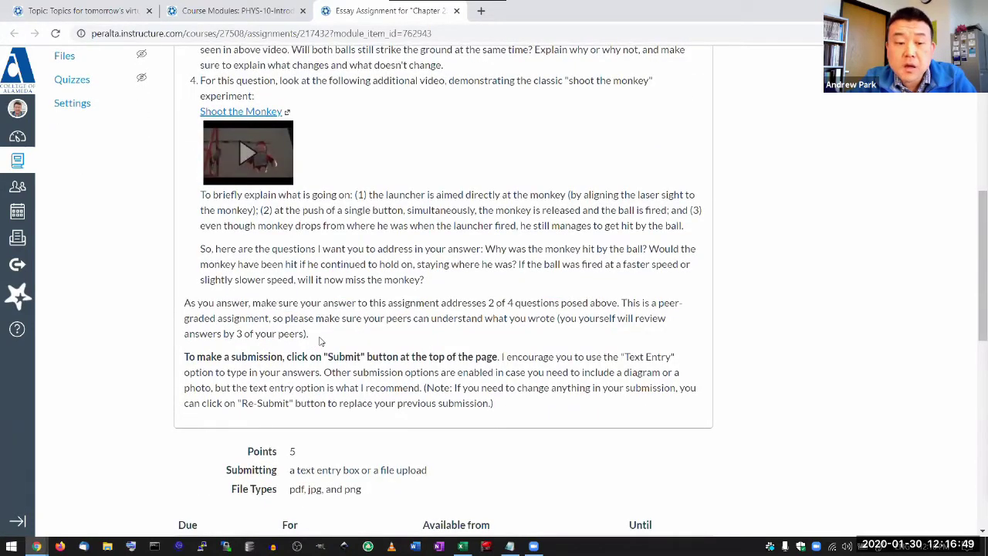
{"action": "left_click_drag", "start_coordinate": [320, 342], "coordinate": [183, 302]}
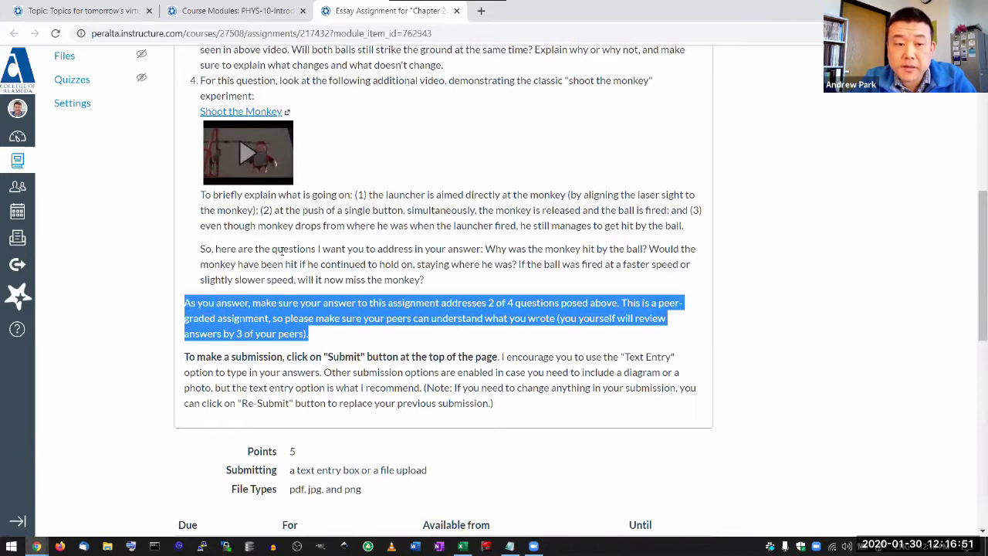
{"action": "scroll", "coordinate": [282, 250], "scroll_direction": "up", "scroll_amount": 3}
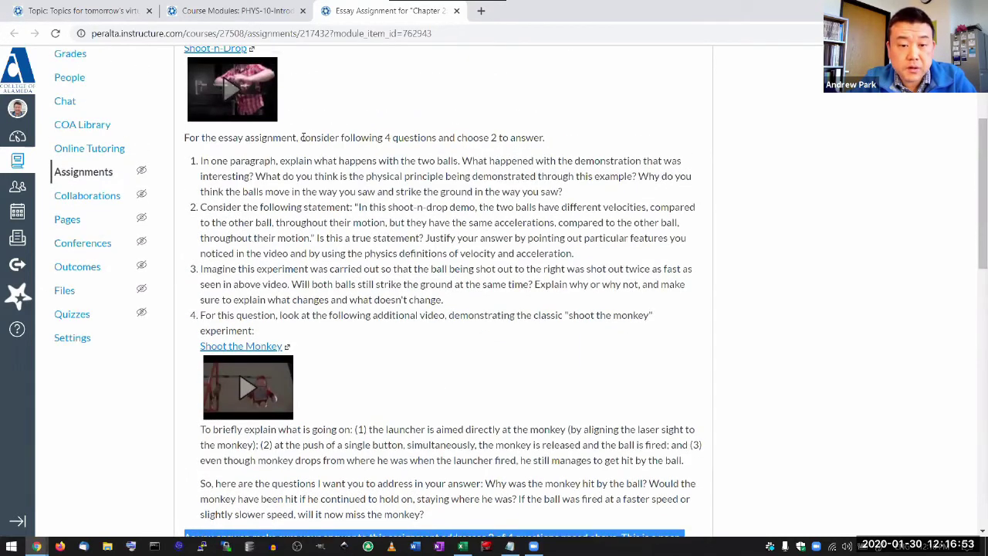
{"action": "left_click_drag", "start_coordinate": [303, 137], "coordinate": [548, 134]}
{"action": "left_click", "coordinate": [548, 134]}
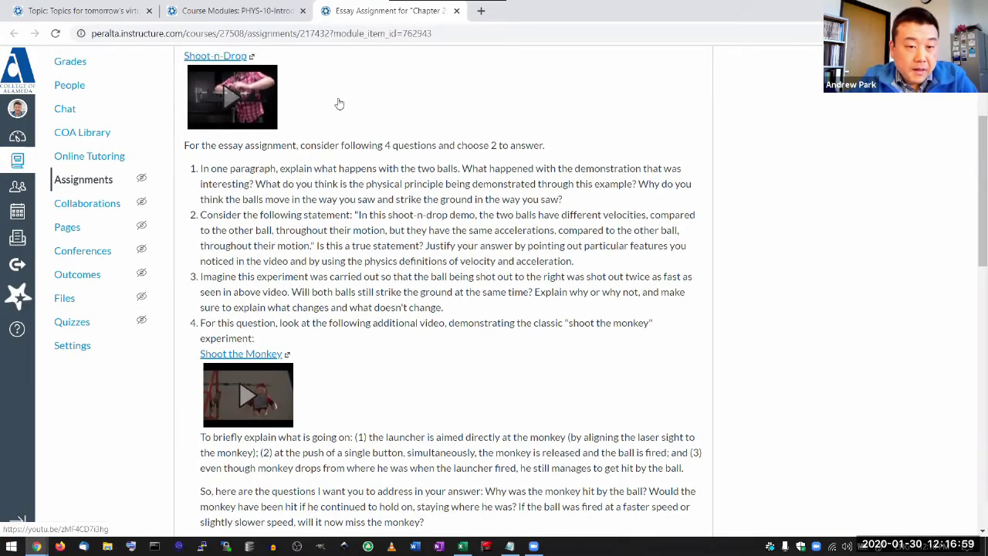
{"action": "scroll", "coordinate": [339, 103], "scroll_direction": "up", "scroll_amount": 1}
{"action": "scroll", "coordinate": [339, 103], "scroll_direction": "up", "scroll_amount": 3}
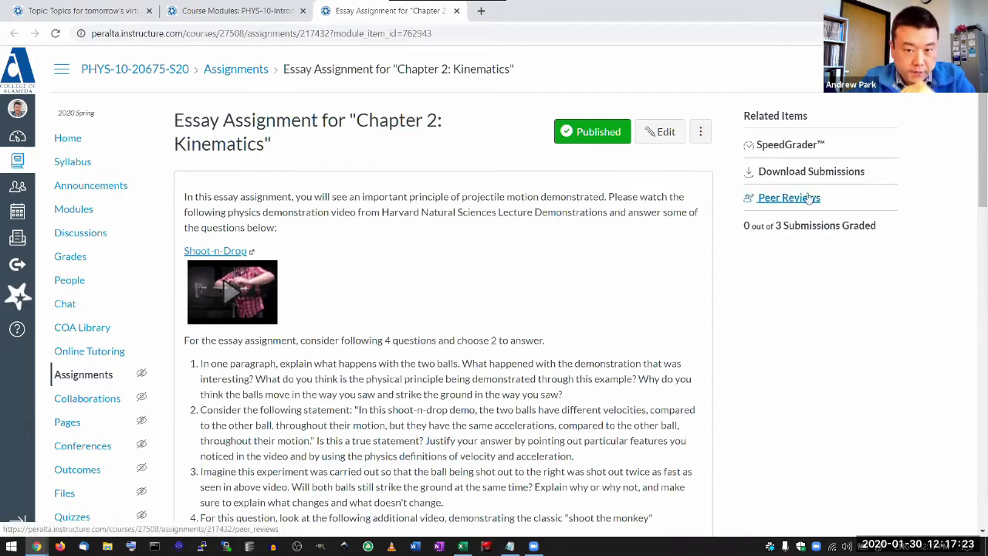
Zoom the browser out to see the whole published Chapter 2 essay assignment page.
{"action": "scroll", "coordinate": [817, 212], "scroll_direction": "up", "scroll_amount": 5}
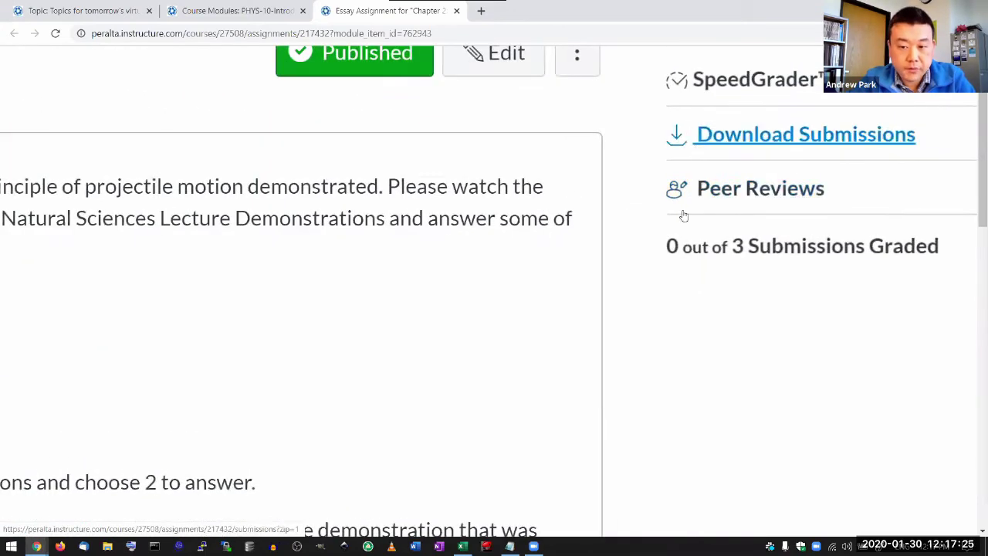
{"action": "scroll", "coordinate": [754, 213], "scroll_direction": "up", "scroll_amount": 1}
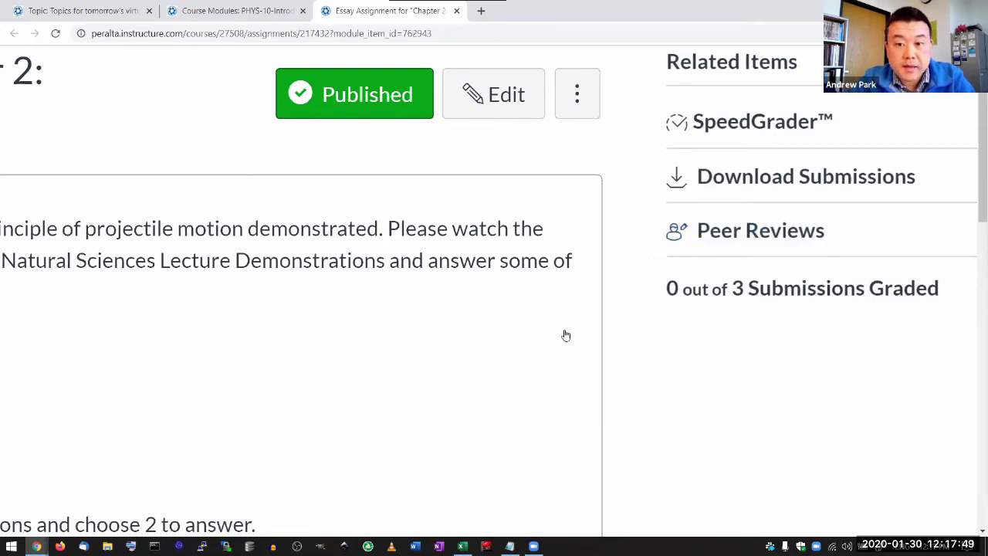
{"action": "key", "text": "ctrl+minus"}
{"action": "key", "text": "ctrl+minus"}
{"action": "key", "text": "ctrl+minus"}
{"action": "key", "text": "ctrl+minus"}
{"action": "key", "text": "ctrl+minus"}
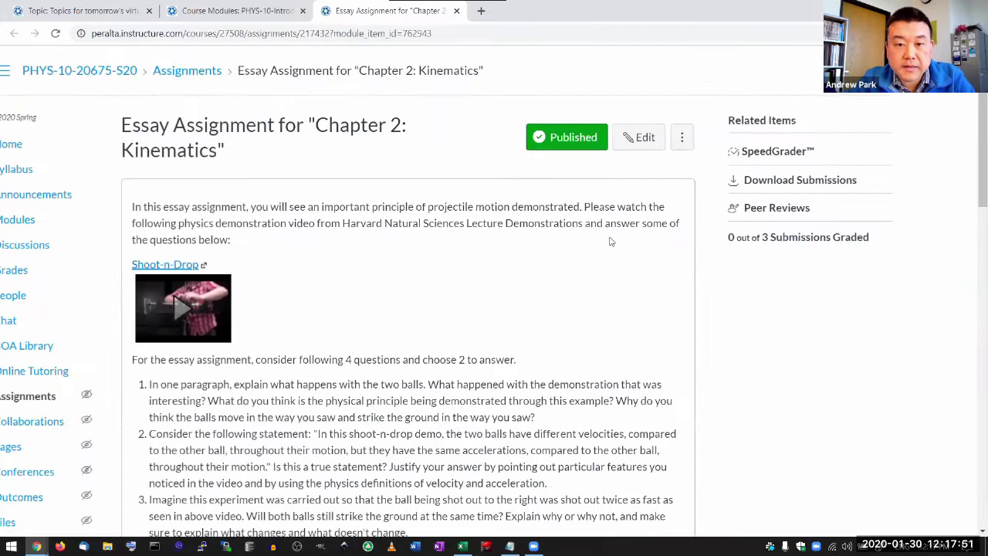
Edit the essay assignment and go to the Peer Reviews' 3 reviews-per-user field.
{"action": "left_click", "coordinate": [638, 137]}
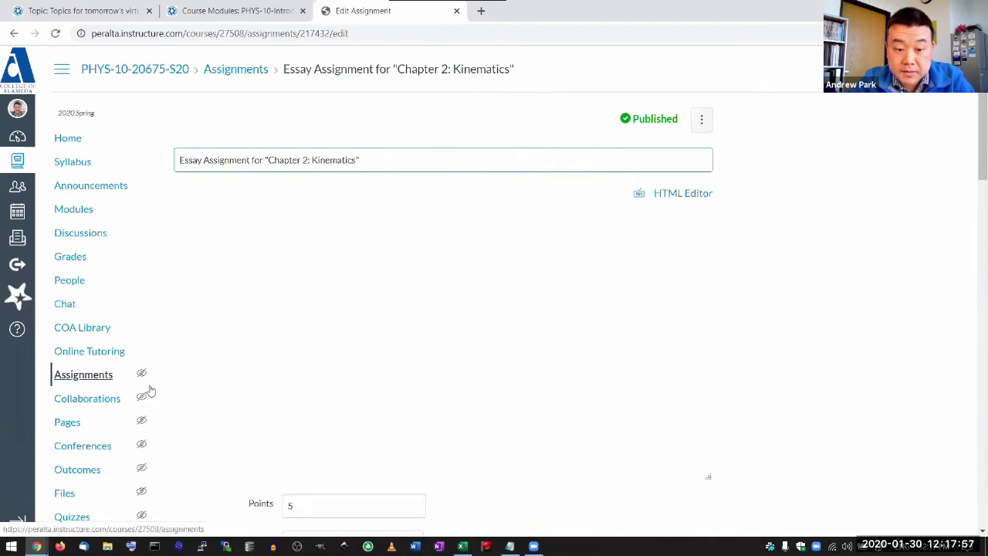
{"action": "scroll", "coordinate": [151, 392], "scroll_direction": "down", "scroll_amount": 6}
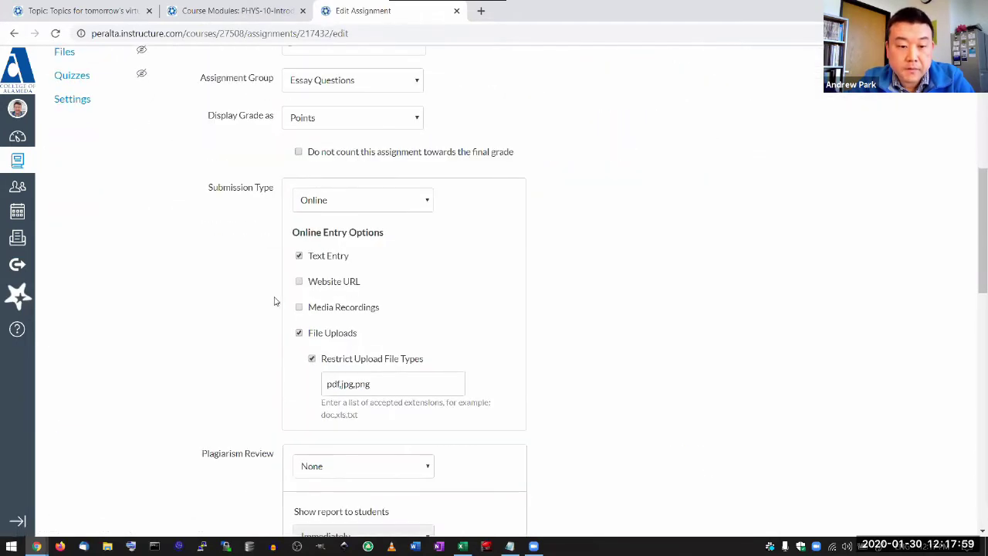
{"action": "scroll", "coordinate": [288, 381], "scroll_direction": "down", "scroll_amount": 4}
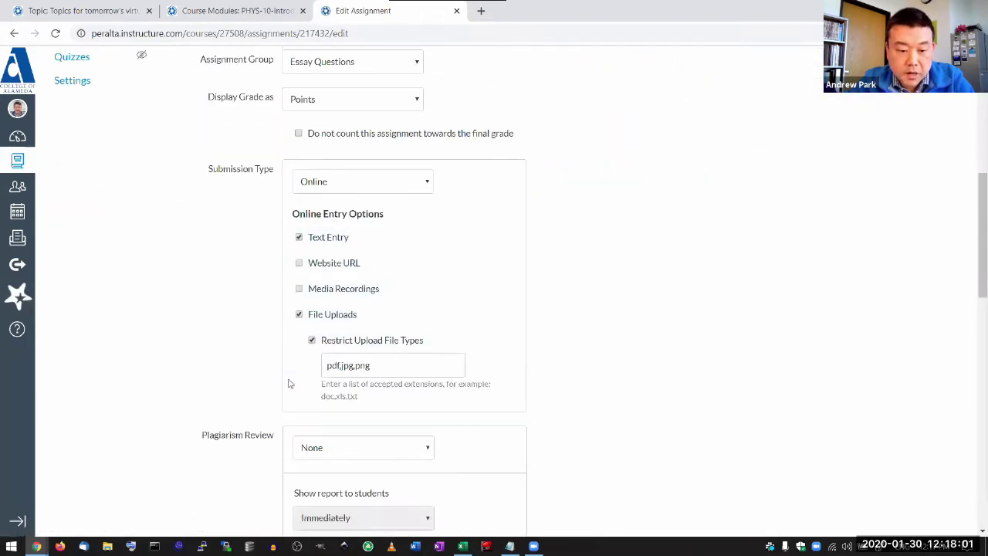
{"action": "scroll", "coordinate": [289, 384], "scroll_direction": "down", "scroll_amount": 3}
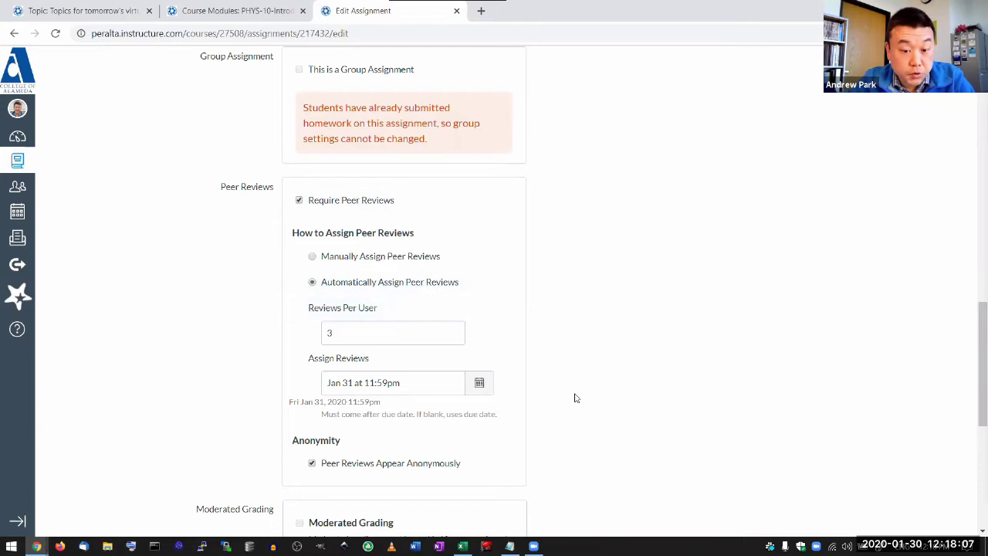
{"action": "scroll", "coordinate": [575, 399], "scroll_direction": "down", "scroll_amount": 1}
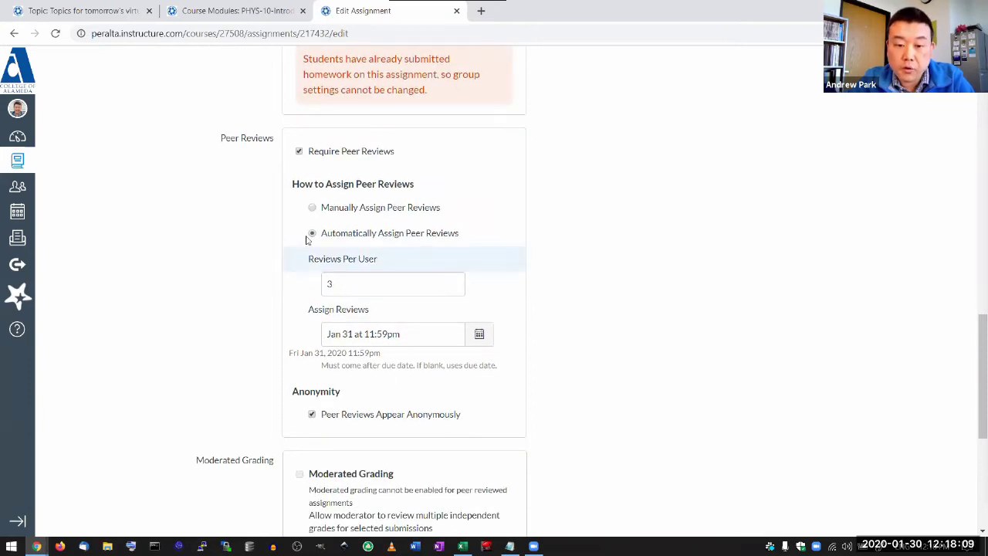
{"action": "left_click_drag", "start_coordinate": [331, 285], "coordinate": [322, 286]}
{"action": "left_click", "coordinate": [322, 286]}
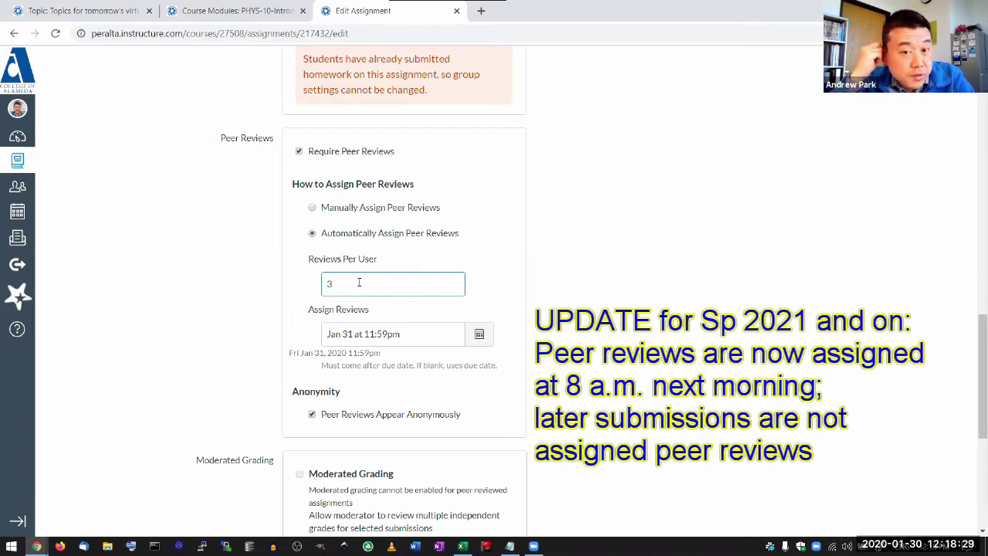
Discard the assignment edit with Cancel at the bottom of the form, saving nothing.
{"action": "scroll", "coordinate": [357, 286], "scroll_direction": "down", "scroll_amount": 1}
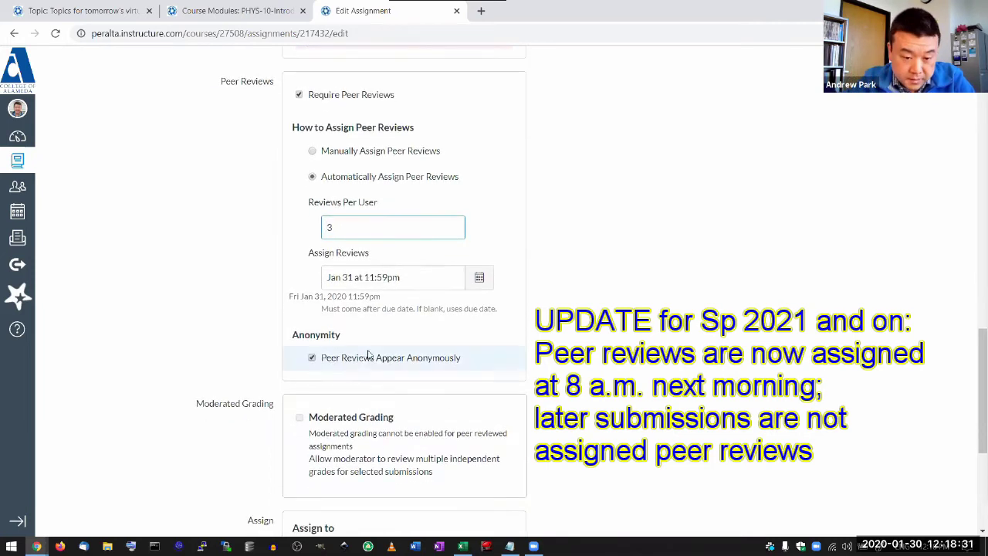
{"action": "scroll", "coordinate": [356, 288], "scroll_direction": "down", "scroll_amount": 2}
{"action": "scroll", "coordinate": [345, 286], "scroll_direction": "up", "scroll_amount": 4, "text": "ctrl"}
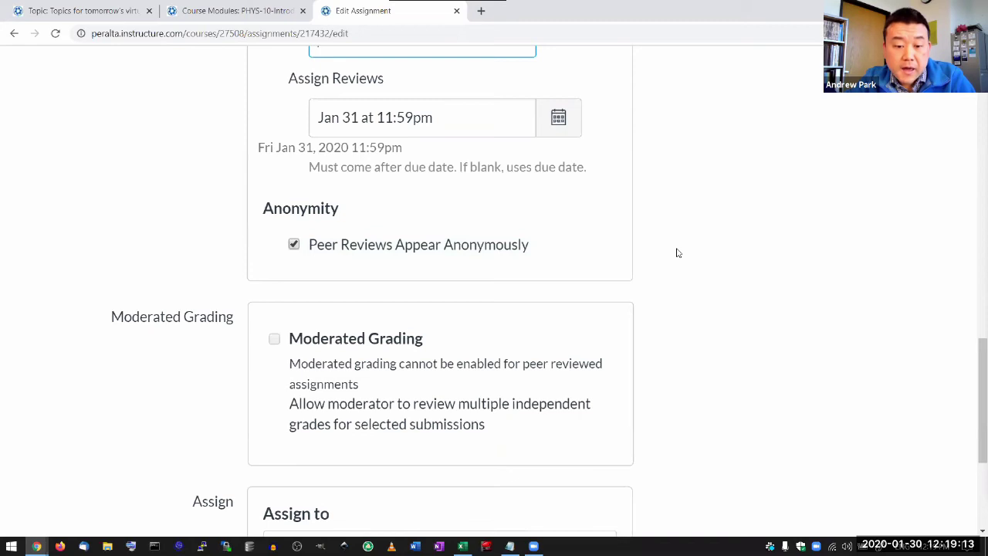
{"action": "key", "text": "ctrl+minus"}
{"action": "key", "text": "ctrl+minus"}
{"action": "scroll", "coordinate": [677, 253], "scroll_direction": "down", "scroll_amount": 2}
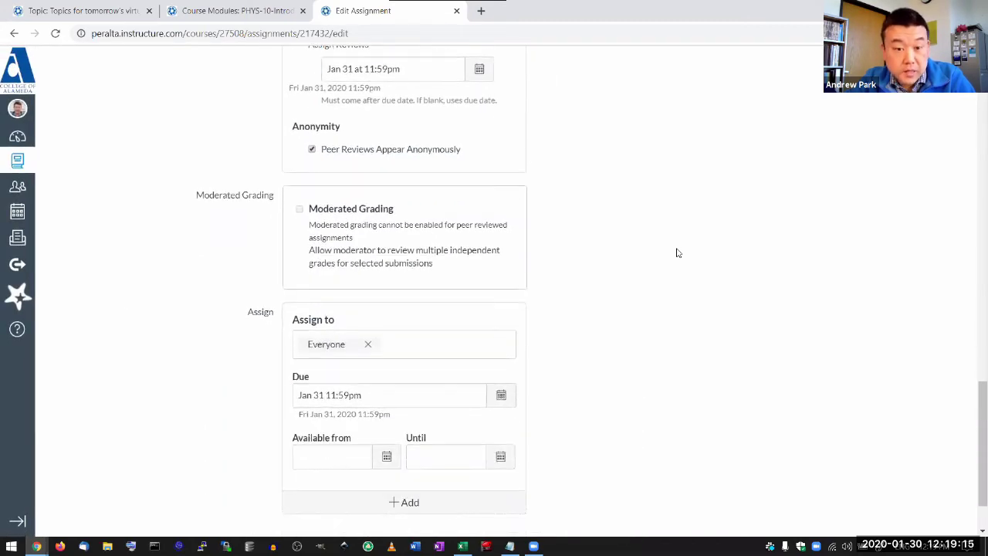
{"action": "scroll", "coordinate": [677, 253], "scroll_direction": "down", "scroll_amount": 2}
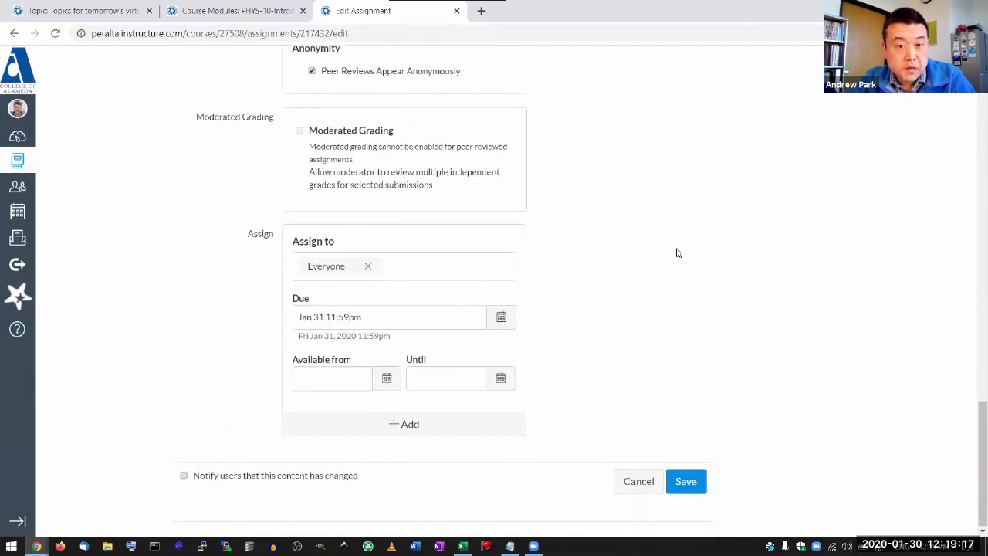
{"action": "scroll", "coordinate": [678, 253], "scroll_direction": "up", "scroll_amount": 1}
{"action": "scroll", "coordinate": [676, 255], "scroll_direction": "down", "scroll_amount": 1}
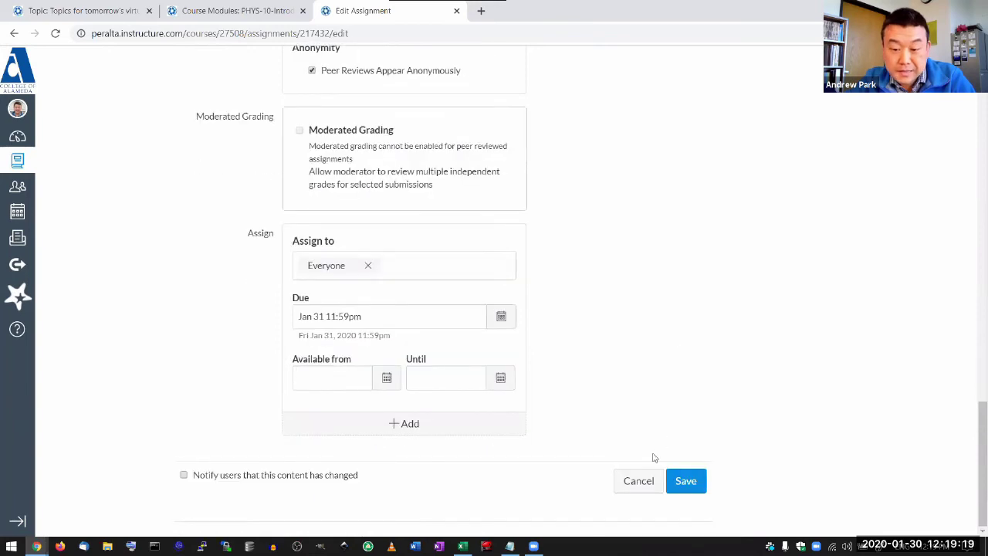
{"action": "left_click", "coordinate": [637, 485]}
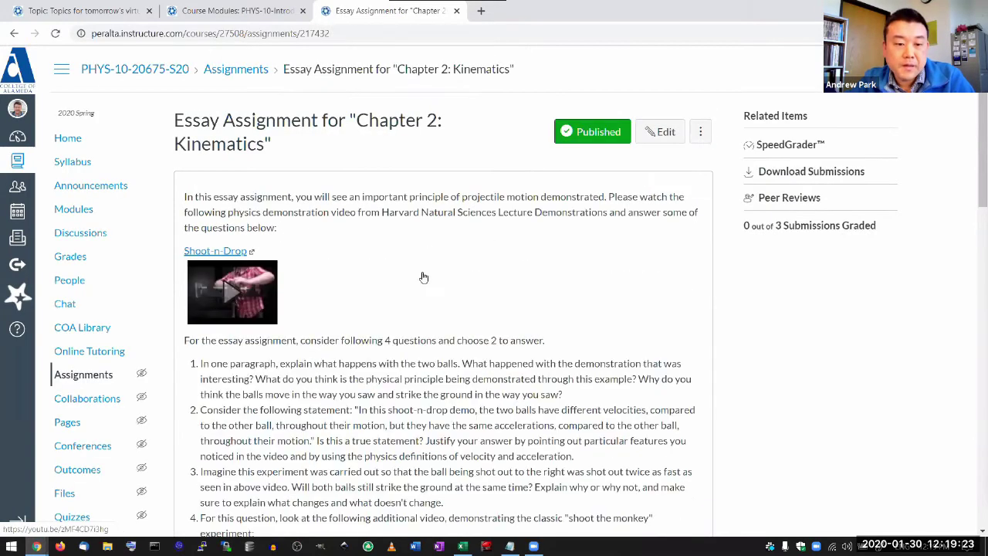
{"action": "scroll", "coordinate": [434, 306], "scroll_direction": "down", "scroll_amount": 2}
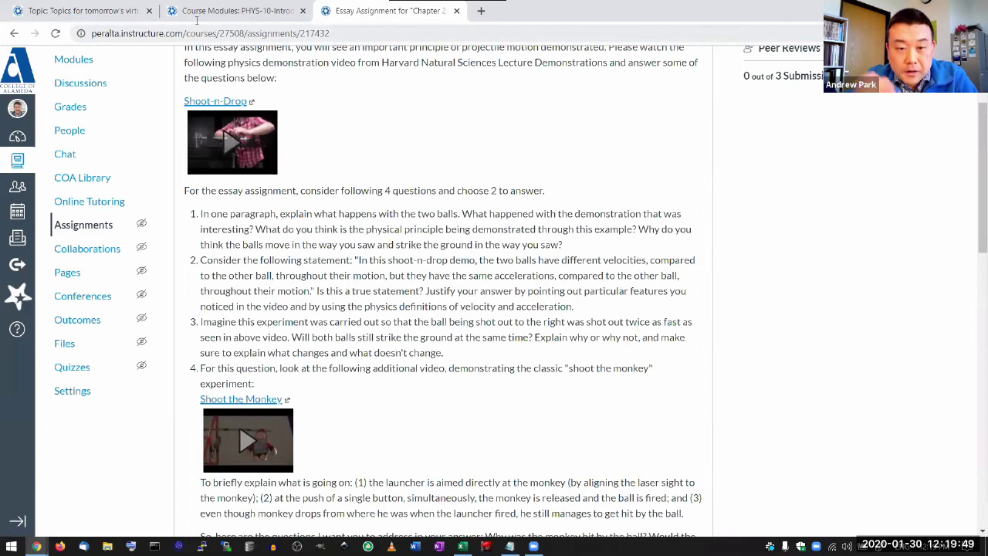
{"action": "scroll", "coordinate": [433, 190], "scroll_direction": "up", "scroll_amount": 1}
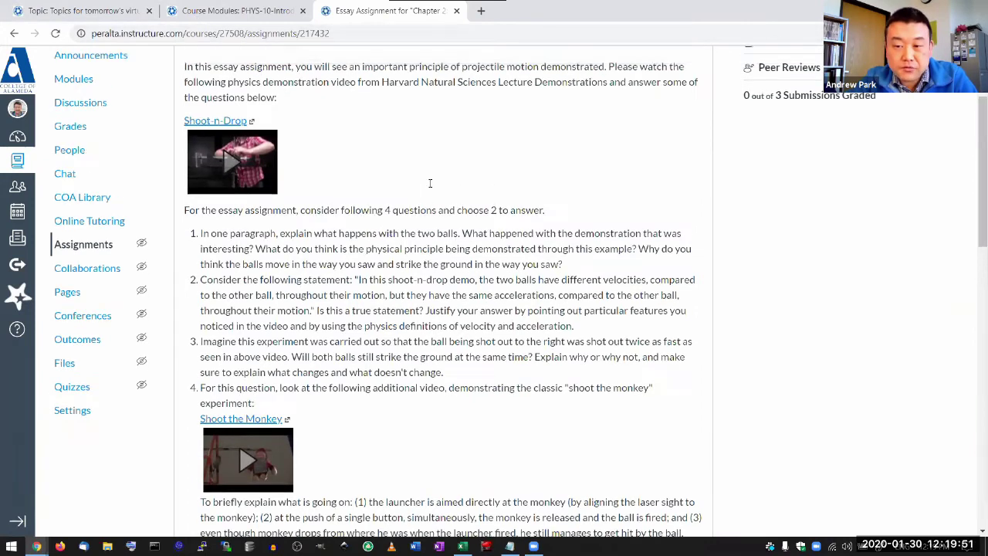
Return to the Modules tab and review the Week 3: Forces peer-review note and Peer Grading item.
{"action": "left_click", "coordinate": [243, 13]}
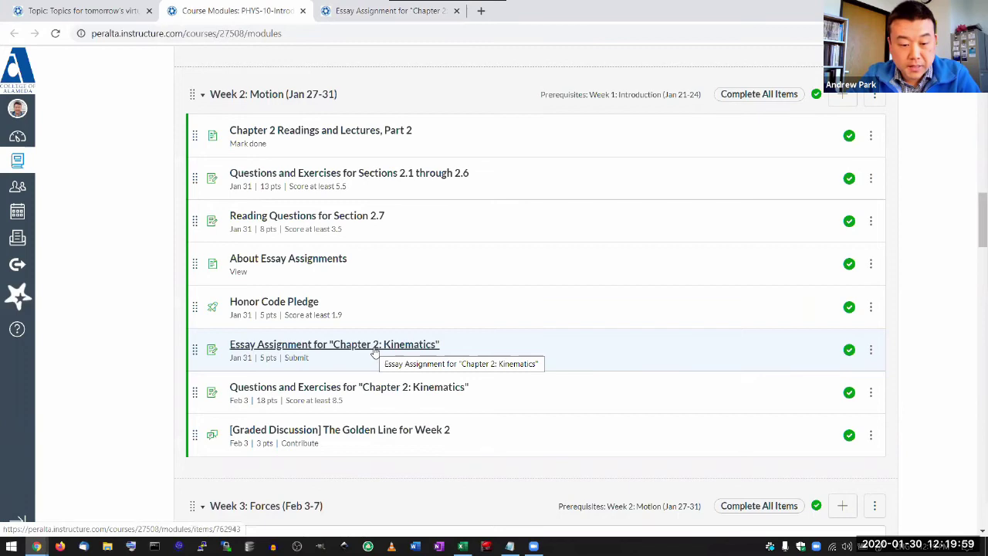
{"action": "scroll", "coordinate": [375, 352], "scroll_direction": "down", "scroll_amount": 4}
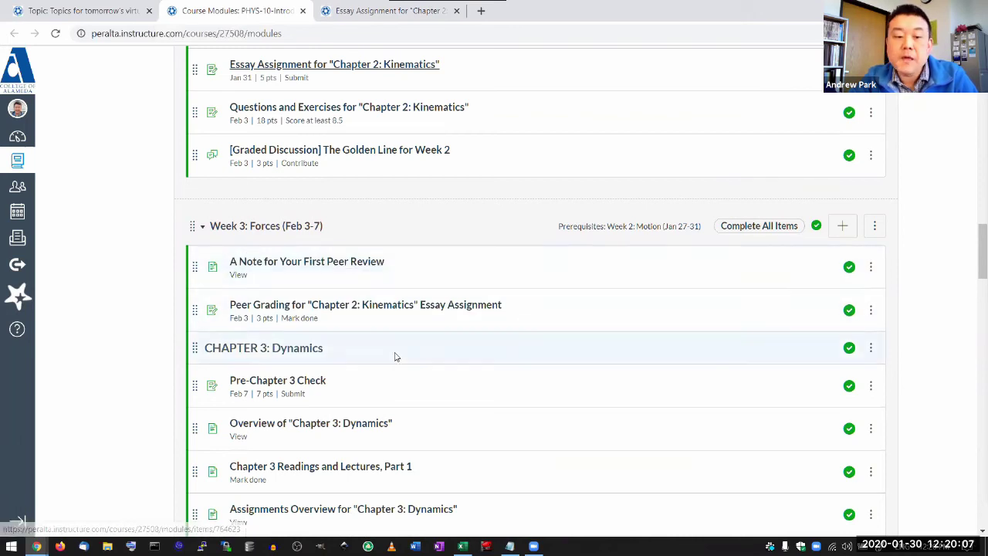
{"action": "scroll", "coordinate": [395, 357], "scroll_direction": "down", "scroll_amount": 1}
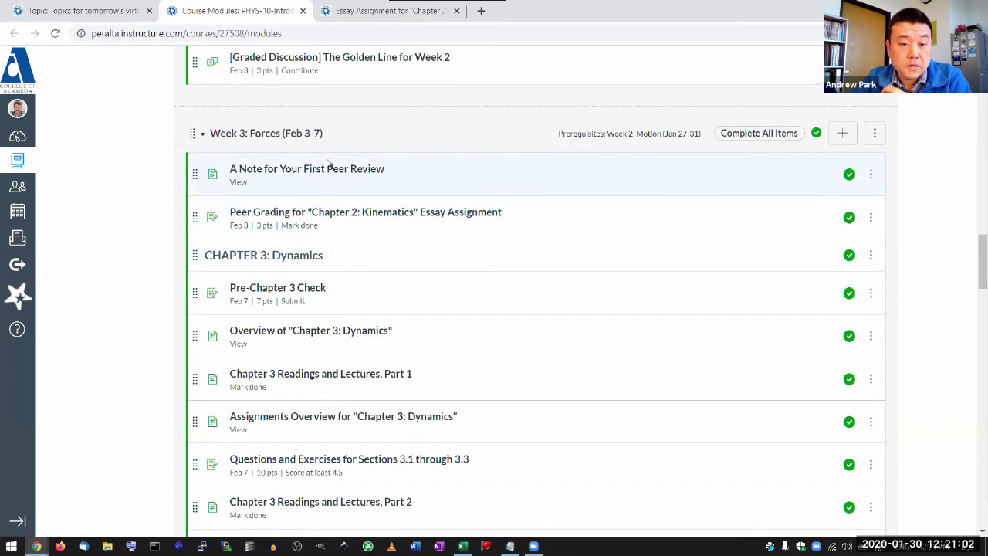
{"action": "scroll", "coordinate": [328, 163], "scroll_direction": "up", "scroll_amount": 1}
{"action": "scroll", "coordinate": [327, 163], "scroll_direction": "up", "scroll_amount": 1}
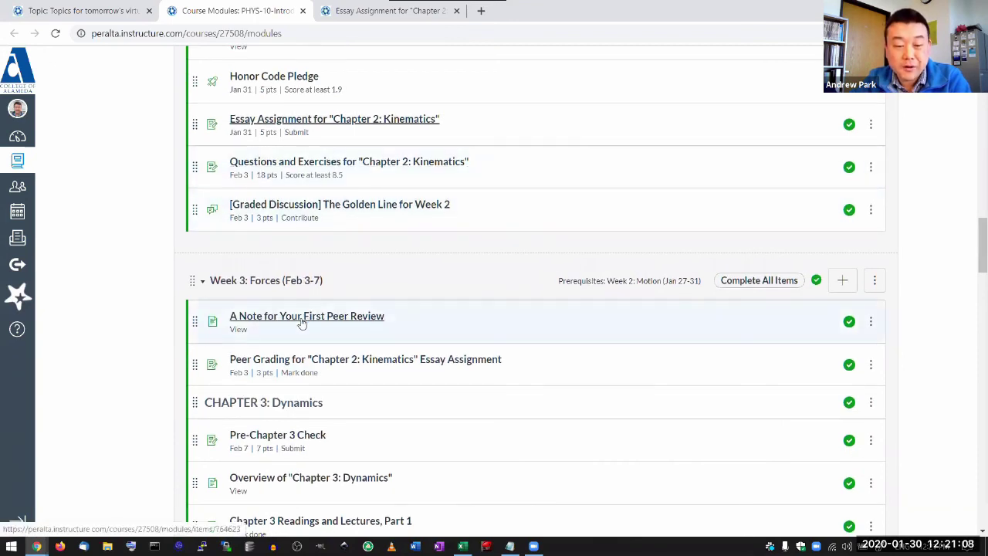
{"action": "scroll", "coordinate": [349, 336], "scroll_direction": "up", "scroll_amount": 1}
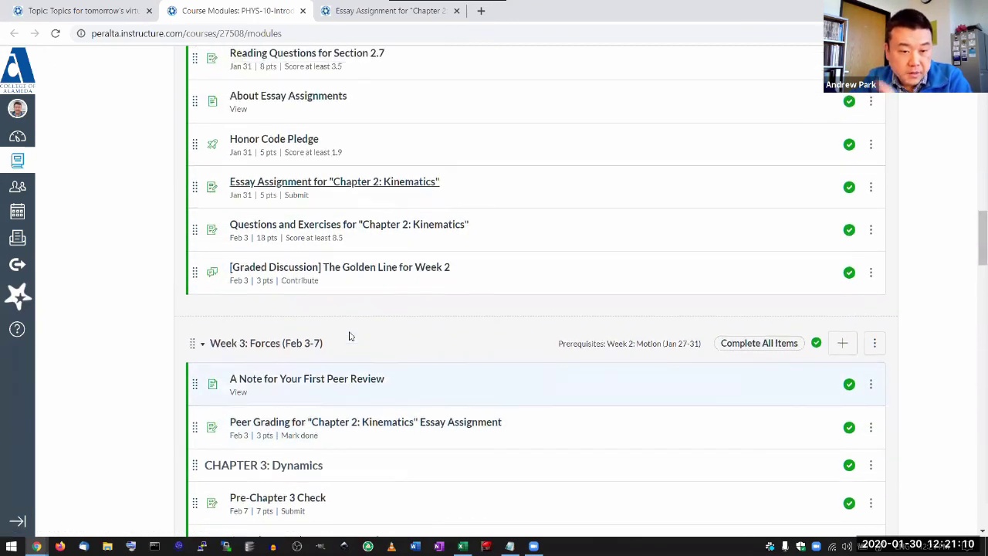
{"action": "scroll", "coordinate": [349, 336], "scroll_direction": "up", "scroll_amount": 1}
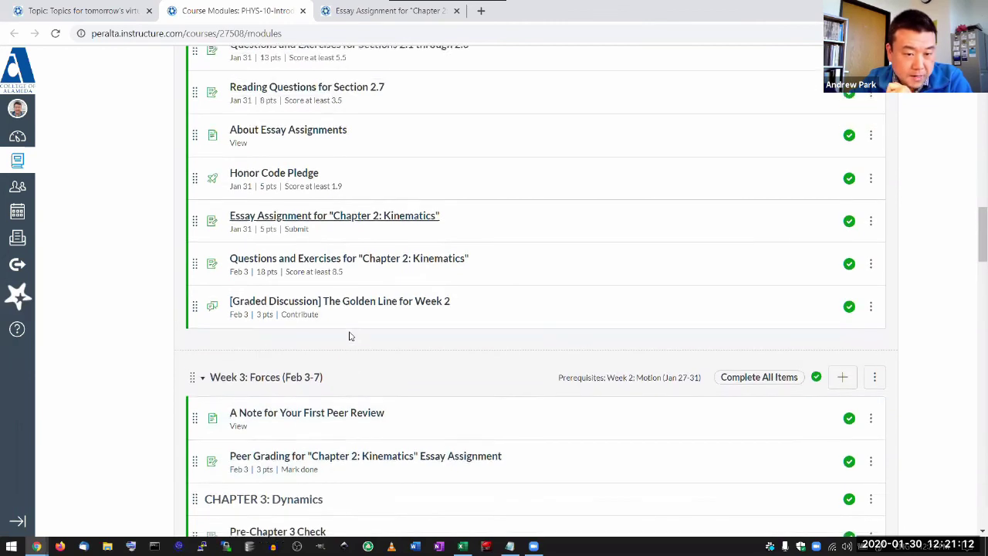